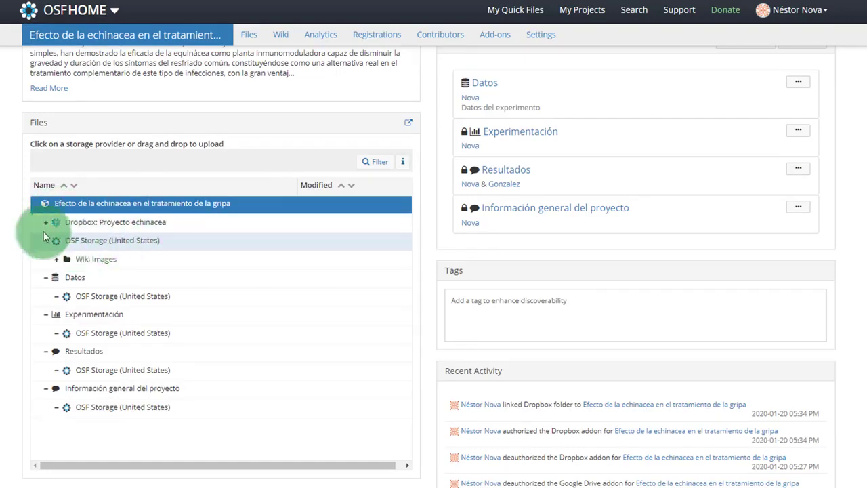
scroll(44, 231, up, 1)
scroll(39, 159, down, 1)
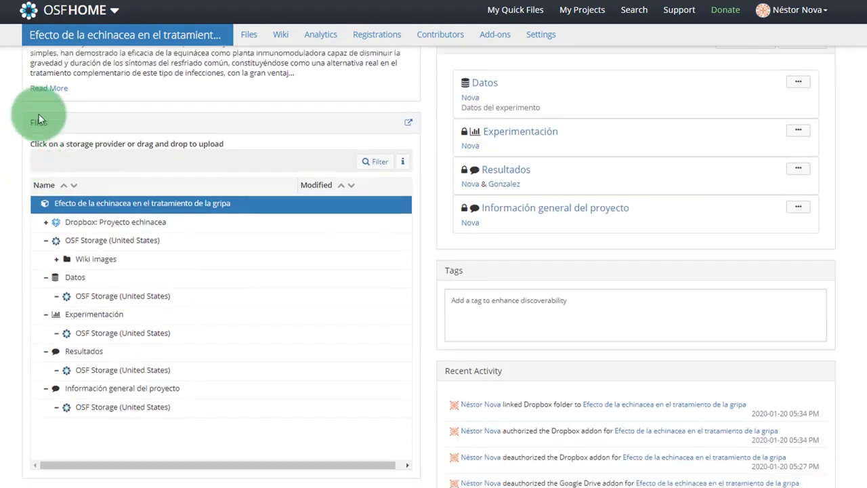
mouse_move(15, 124)
mouse_down()
mouse_move(117, 124)
mouse_move(336, 240)
mouse_move(314, 430)
mouse_move(269, 434)
mouse_up()
click(2, 241)
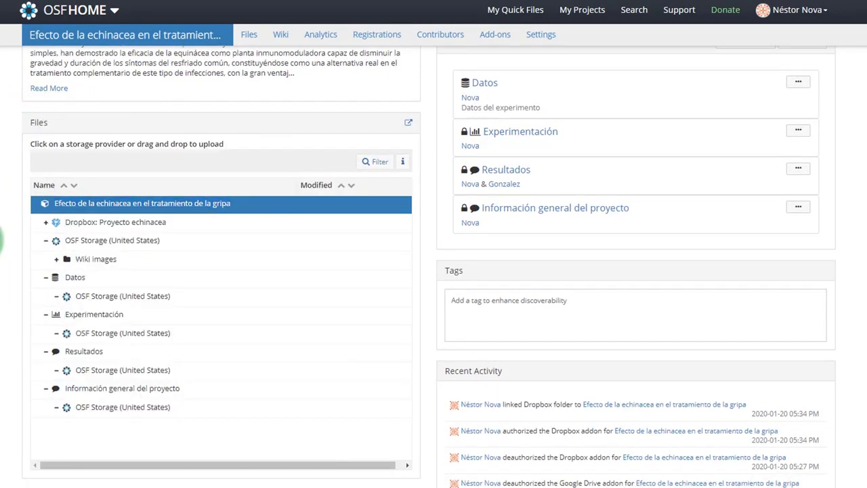
Create a folder named "Administración del proyecto" in the main project's OSF Storage.
click(174, 241)
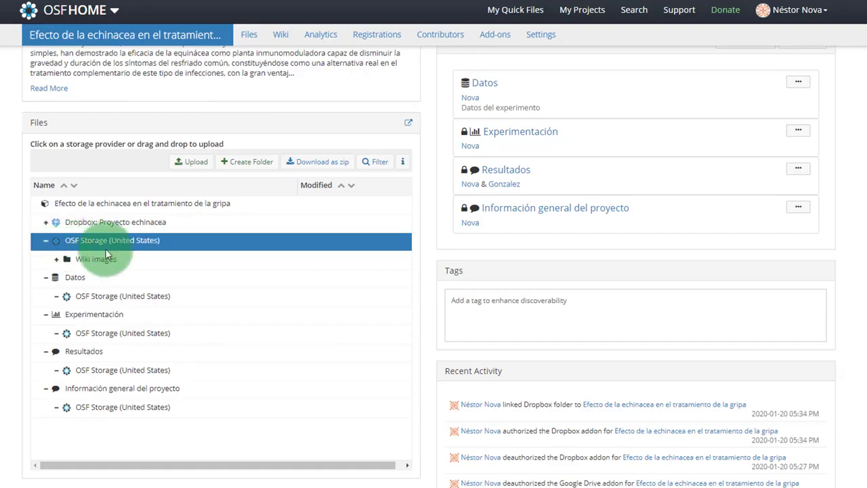
click(188, 169)
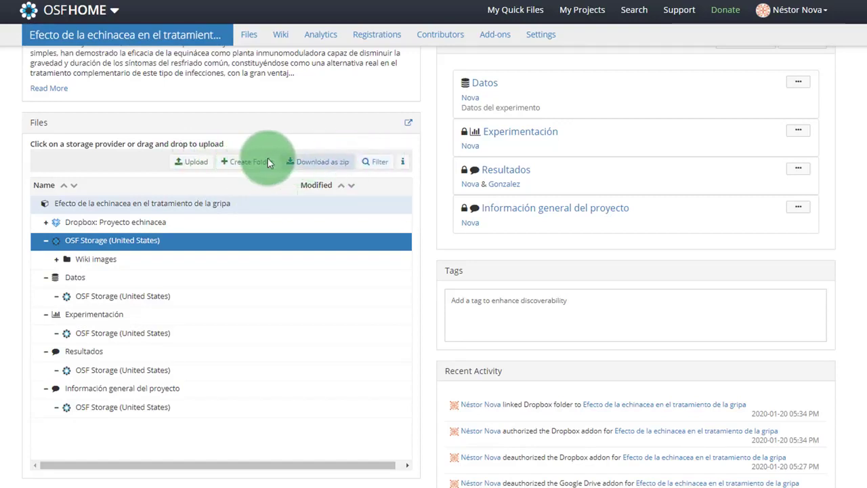
click(234, 162)
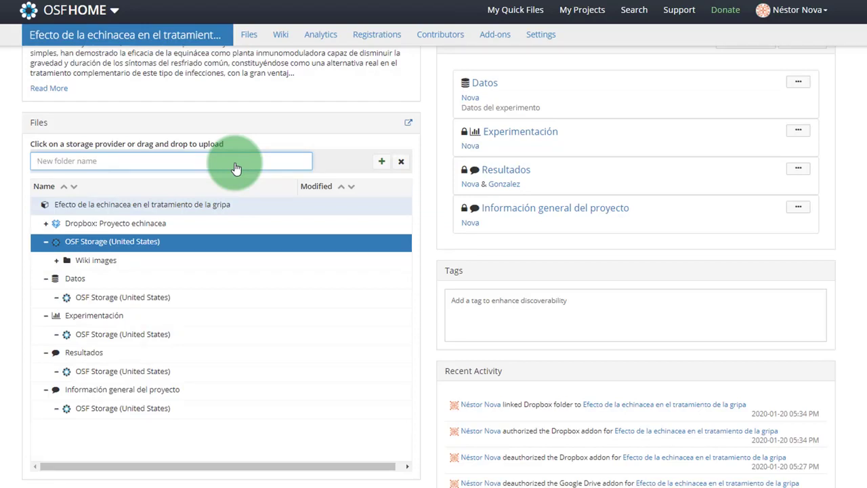
text(Administración del proyecto)
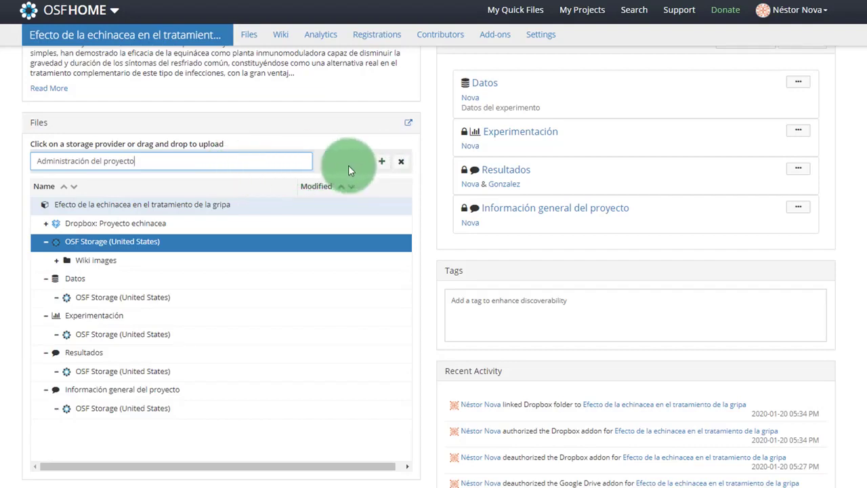
click(382, 164)
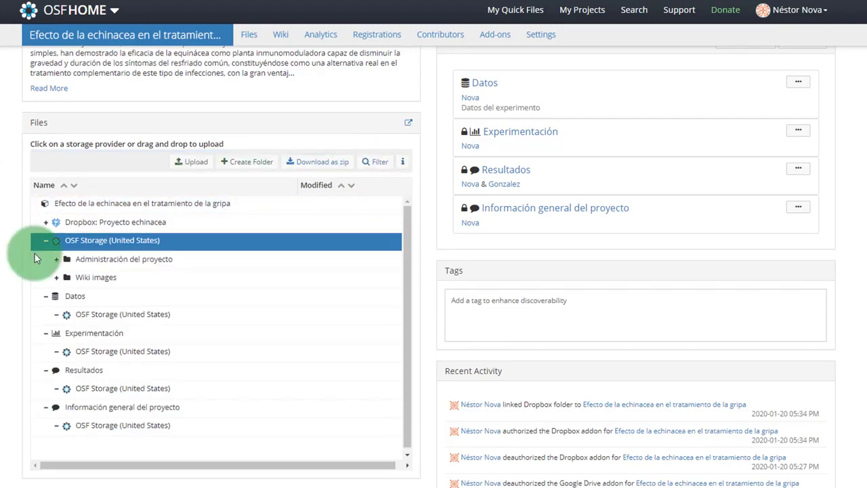
Examine the actions available for the Administración del proyecto folder and OSF Storage, and expand the Wiki images folder.
click(92, 258)
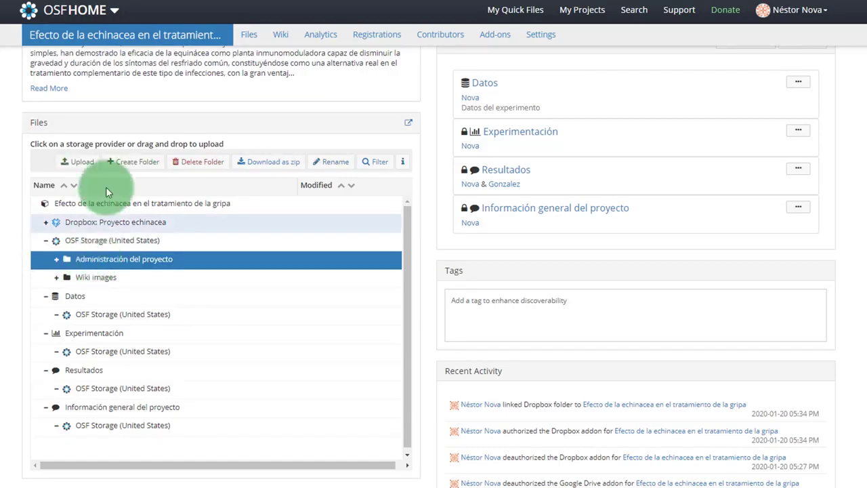
click(186, 243)
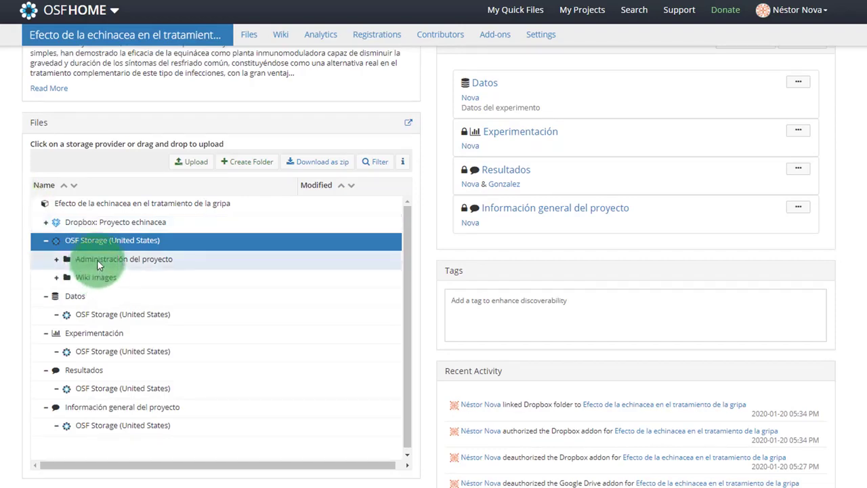
click(97, 260)
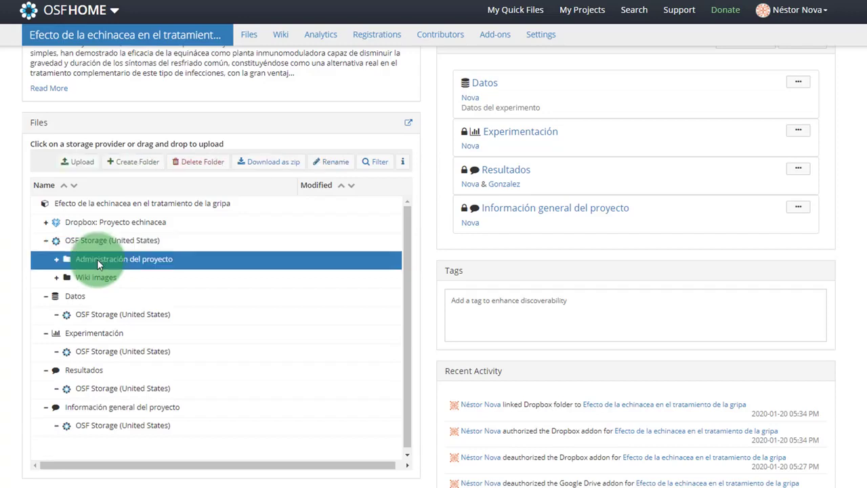
click(57, 277)
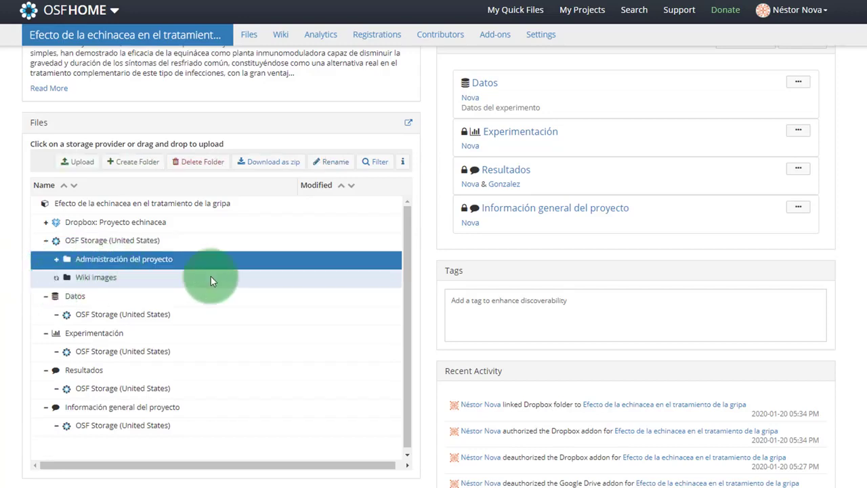
click(95, 277)
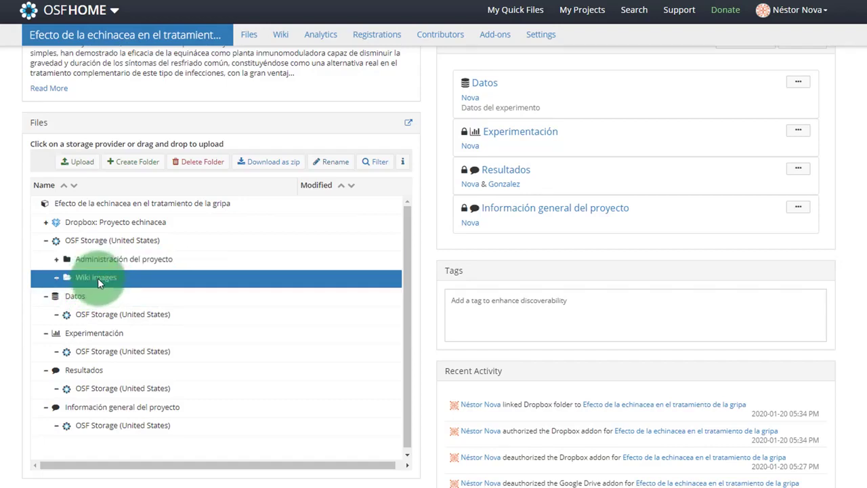
click(105, 255)
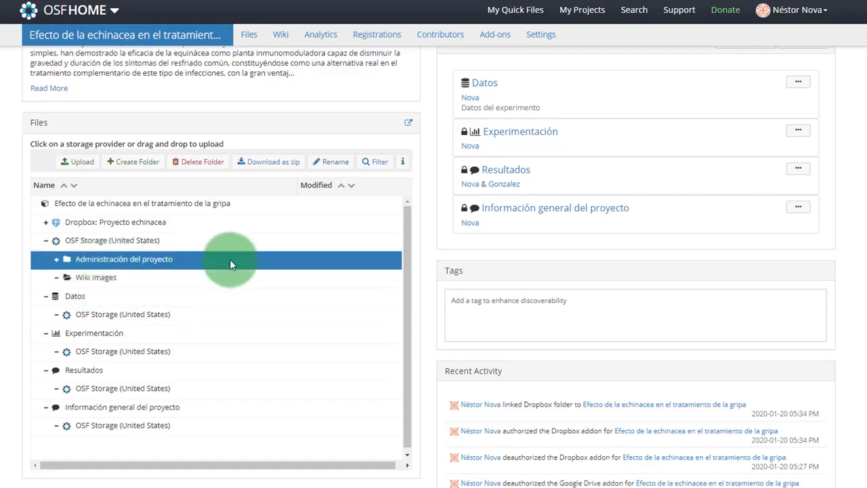
Create a folder named "Presupuesto" directly in the main project's OSF Storage.
click(126, 240)
click(245, 164)
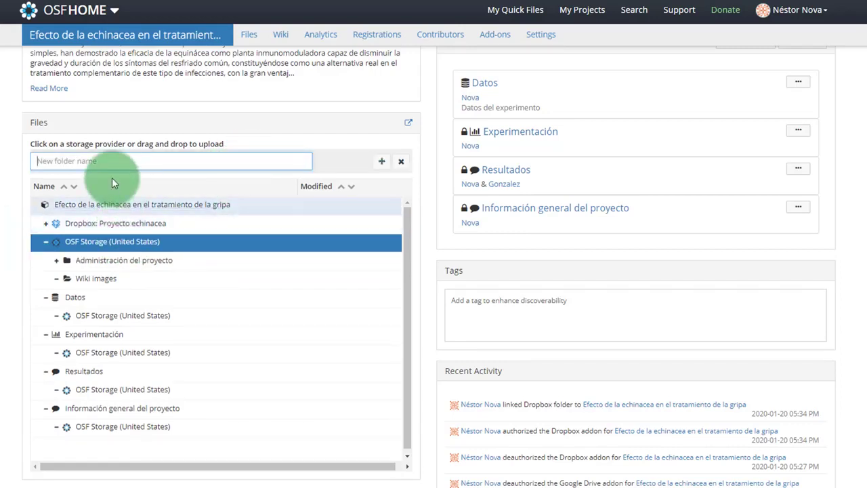
text(Presupuesto)
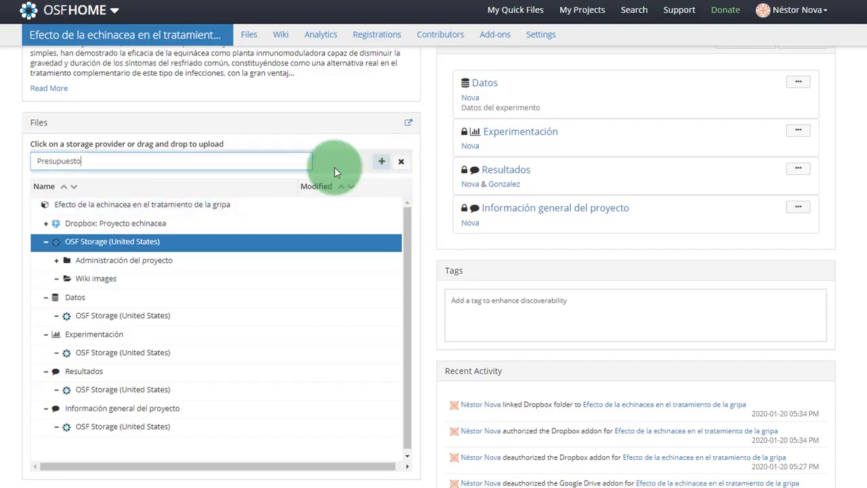
click(382, 162)
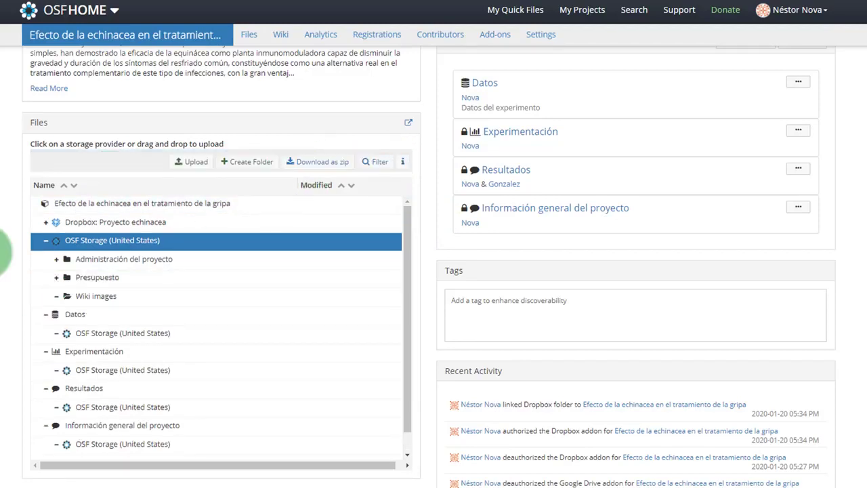
Expand the linked Dropbox storage "Proyecto echinacea" and create a folder named "Experimento echinacea" in it.
click(49, 227)
click(195, 221)
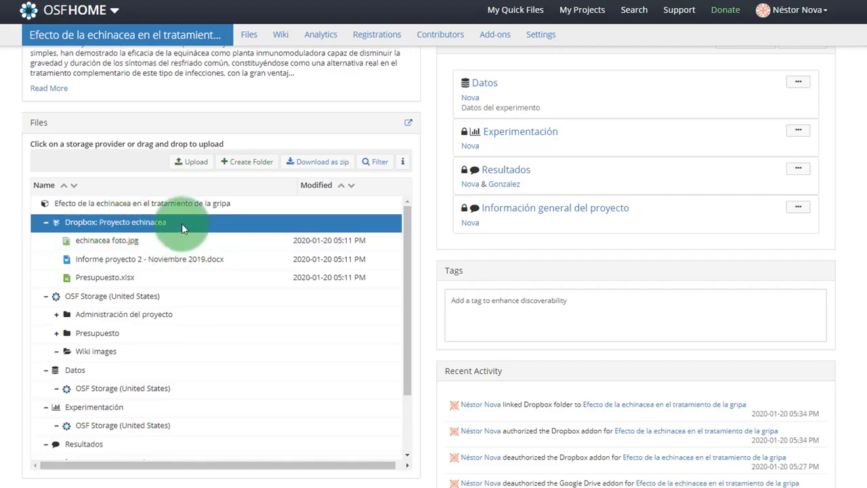
click(251, 162)
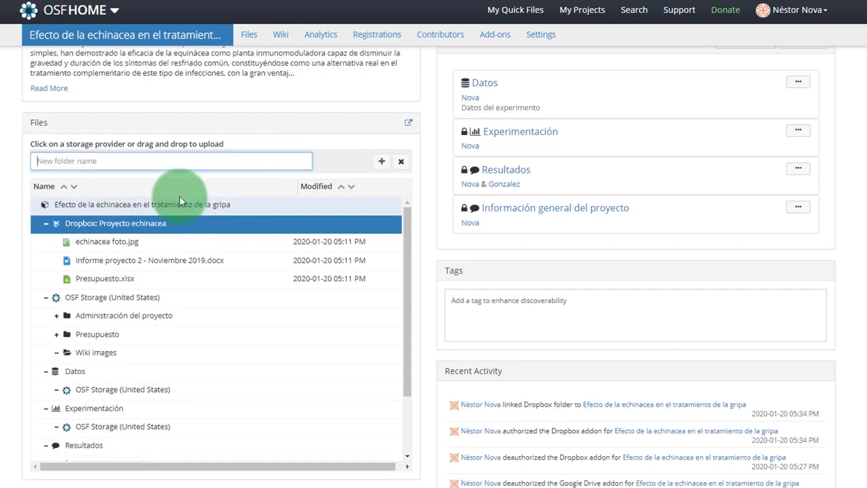
text(P)
key(BackSpace)
text(Experimento echinacea)
click(380, 166)
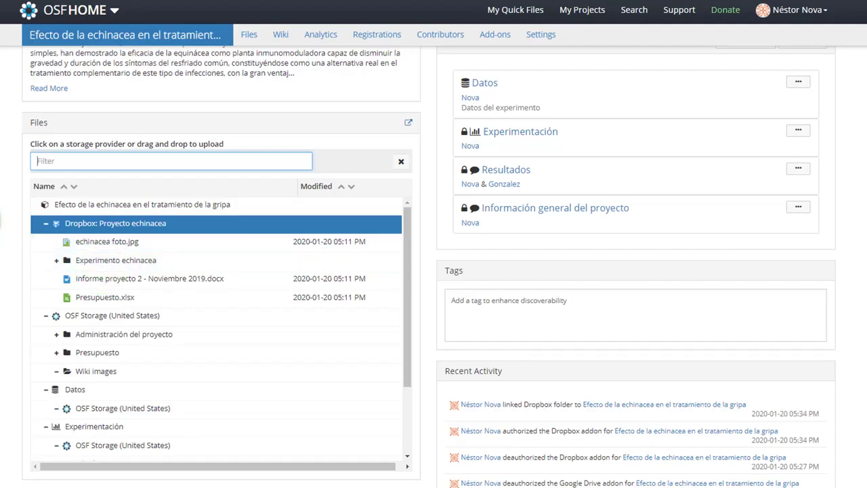
Open the Datos component from the project's list of components.
scroll(20, 203, down, 1)
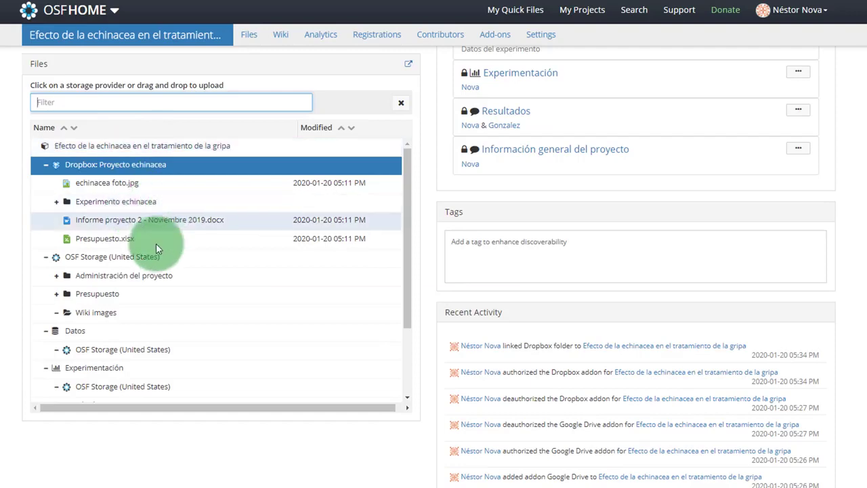
scroll(127, 255, down, 2)
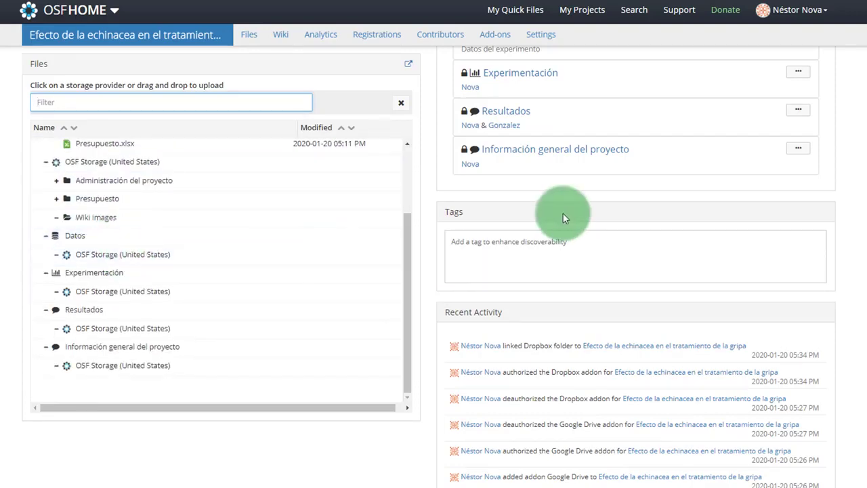
scroll(563, 213, up, 3)
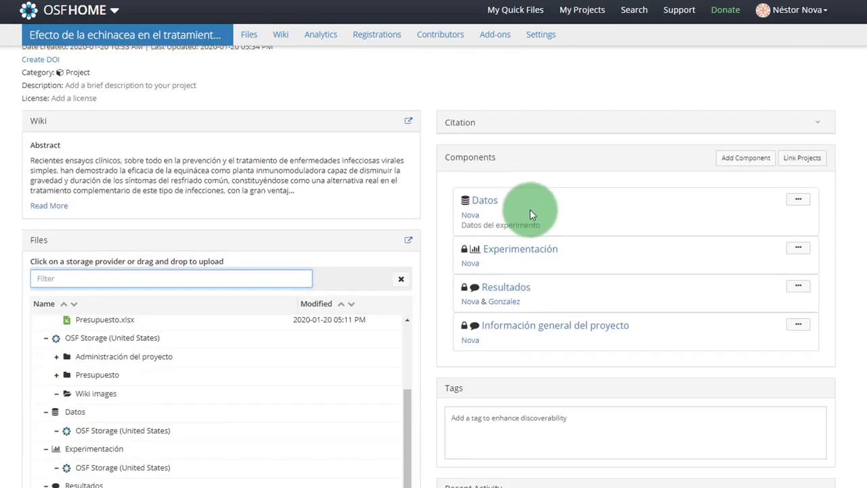
scroll(557, 226, up, 1)
scroll(567, 226, down, 1)
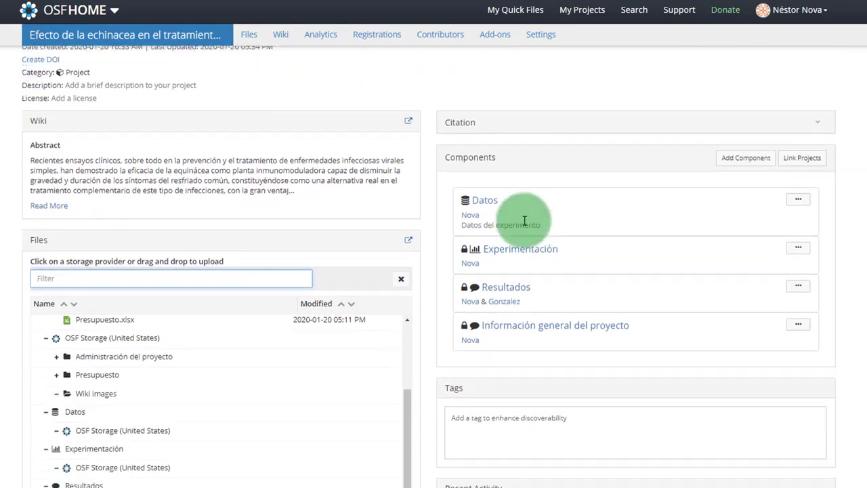
click(486, 202)
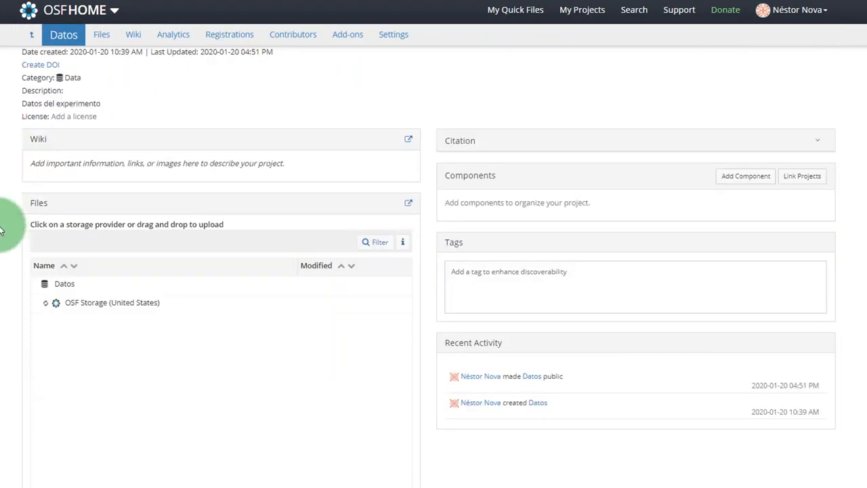
Create a folder named "Costos" in the OSF Storage of the Datos component.
scroll(7, 226, down, 2)
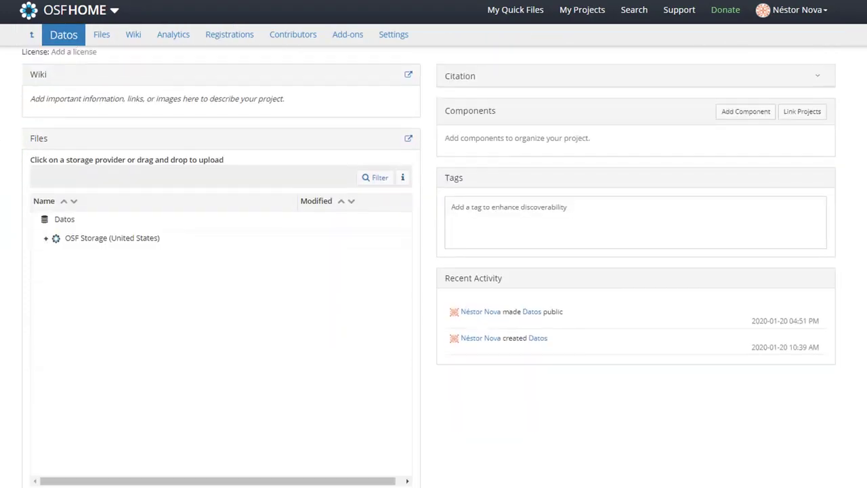
click(160, 239)
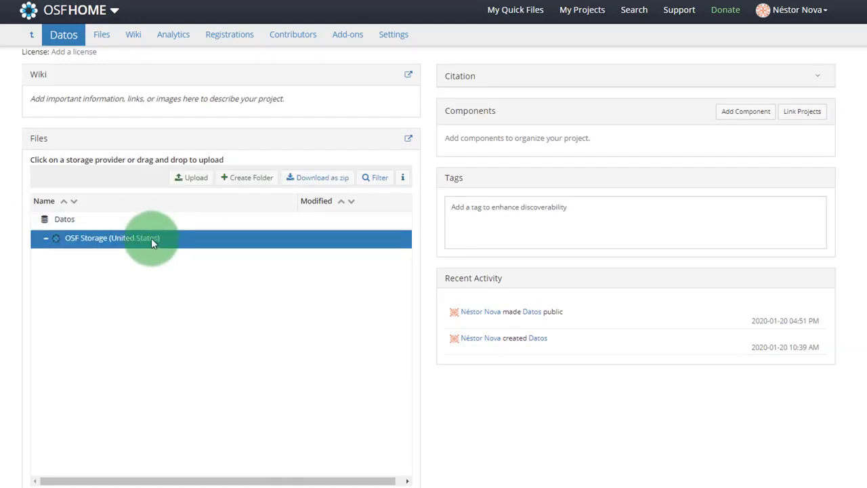
click(238, 178)
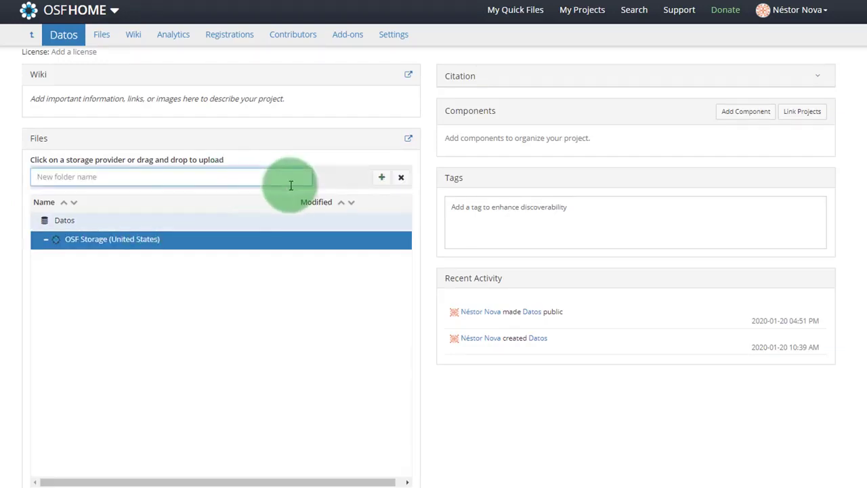
text(Costos)
click(380, 177)
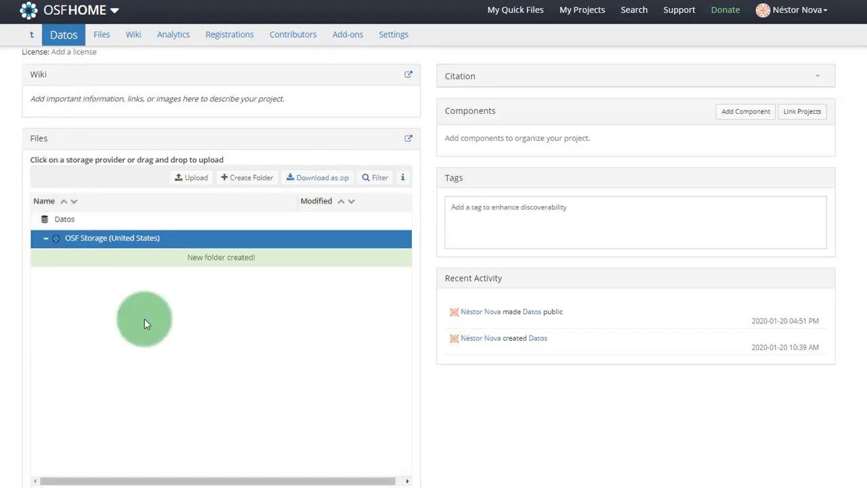